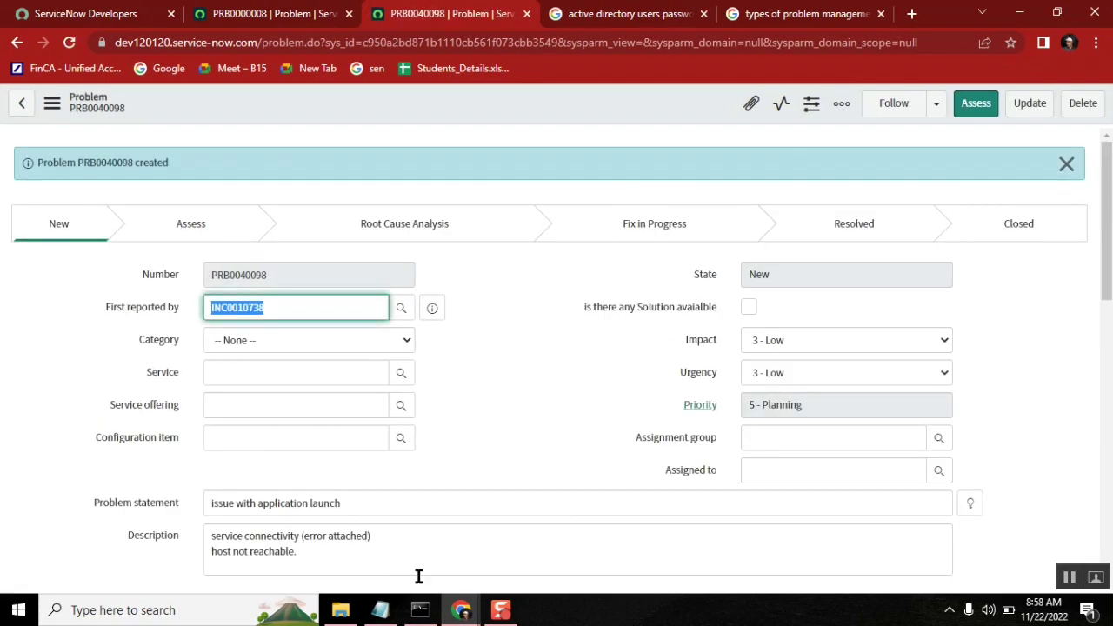
- Select 'Reactive' and 'Proactive' in the class notes, then highlight incident INC0010738 on the problem form
click(379, 609)
double_click(343, 444)
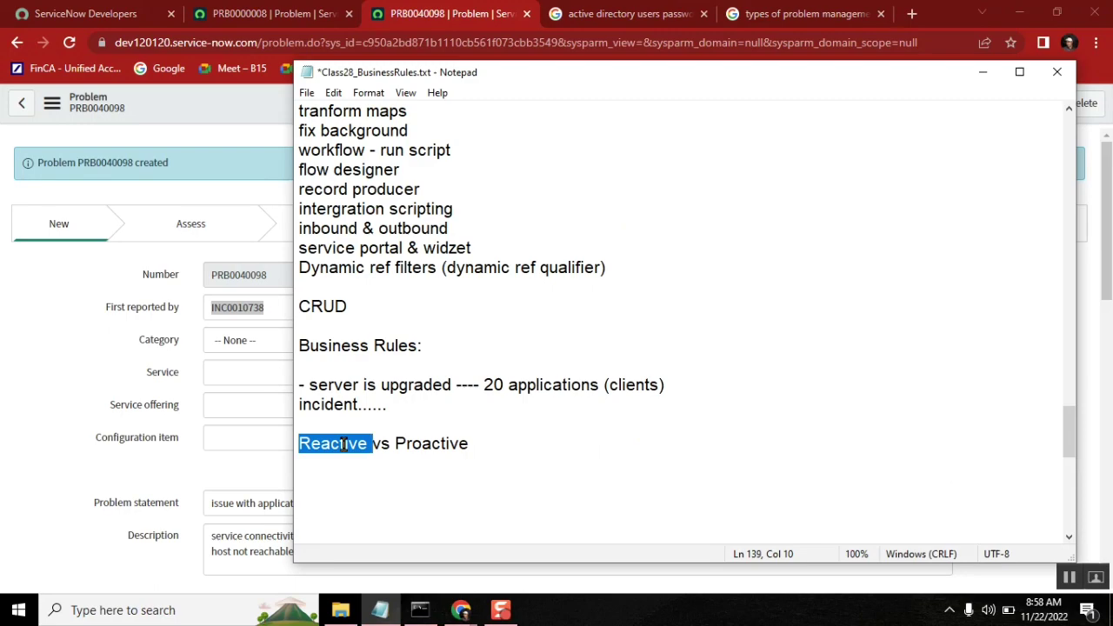
double_click(455, 446)
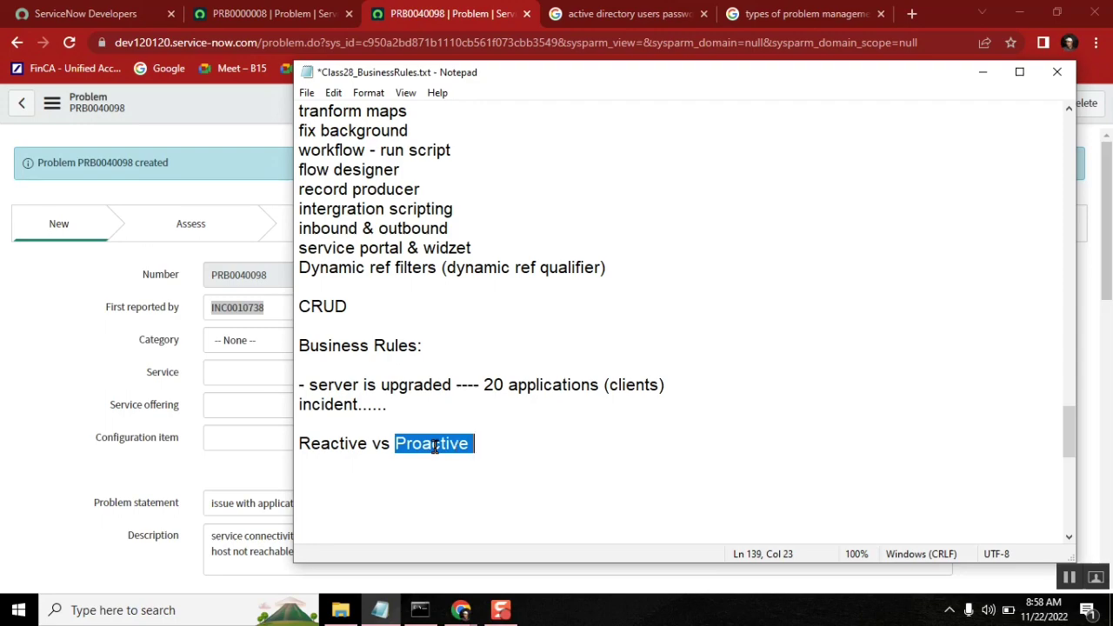
double_click(296, 445)
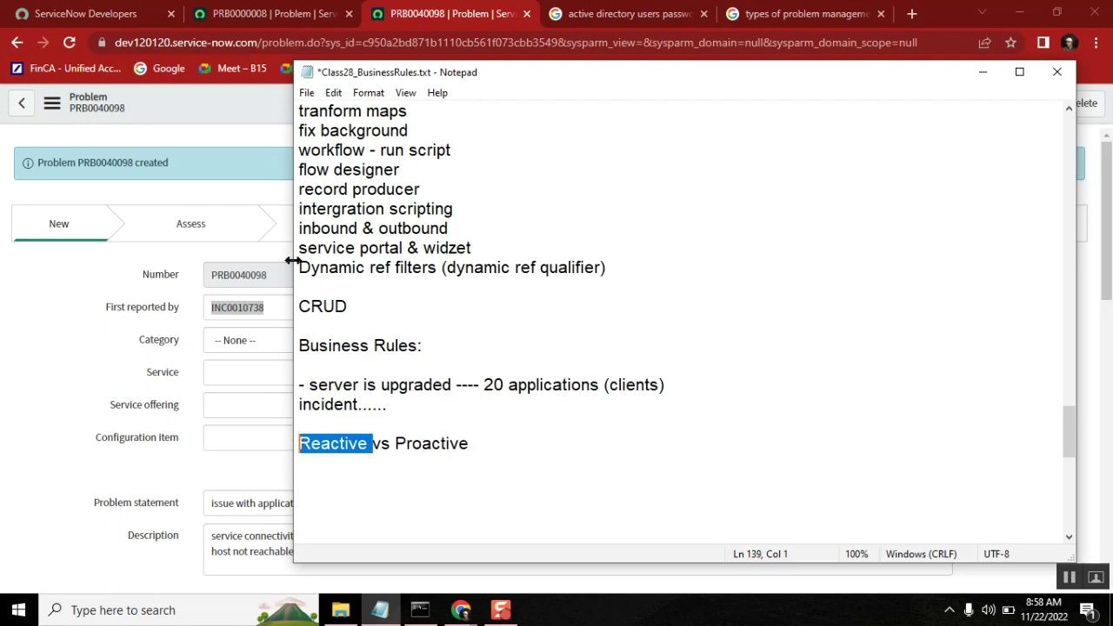
click(207, 105)
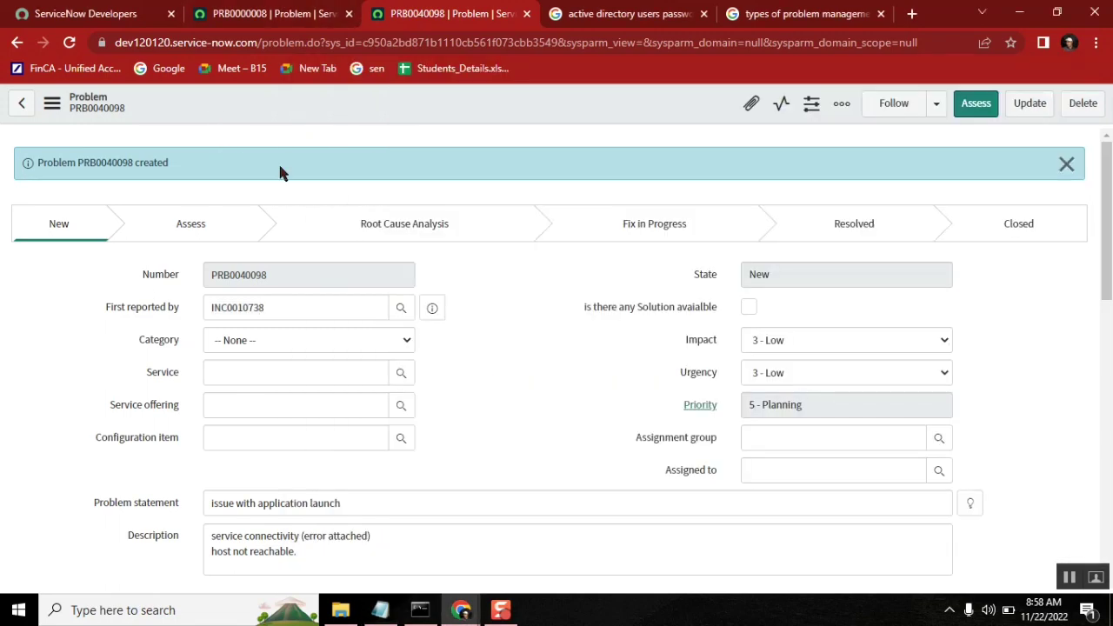
click(284, 314)
drag(284, 314, 188, 313)
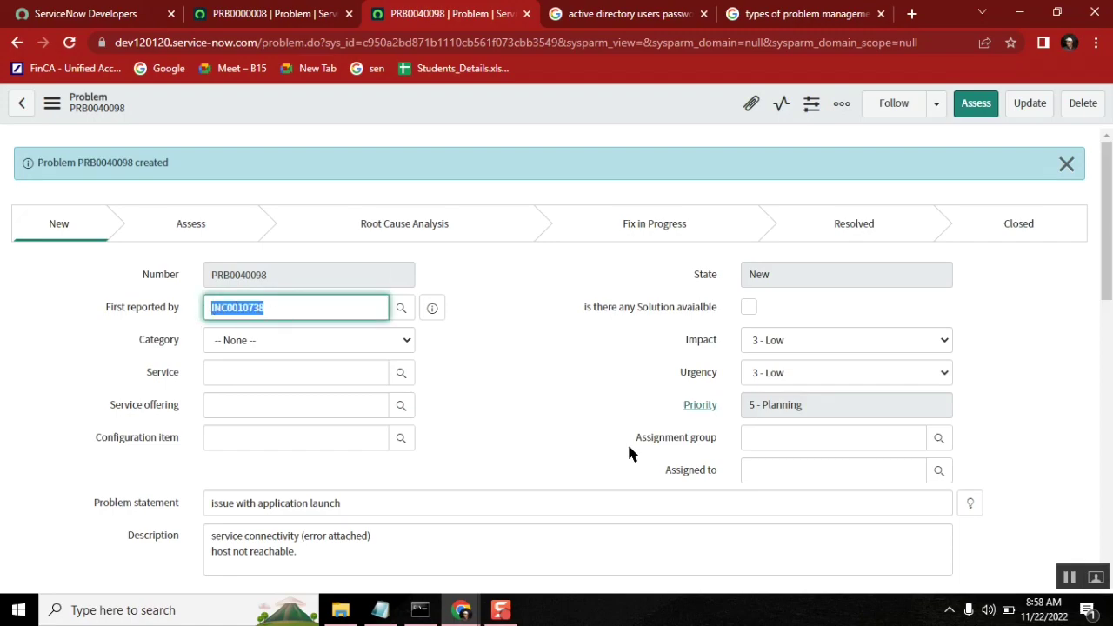
- Start a new line below 'Reactive vs Proactive' in the Class28_BusinessRules notes
click(379, 609)
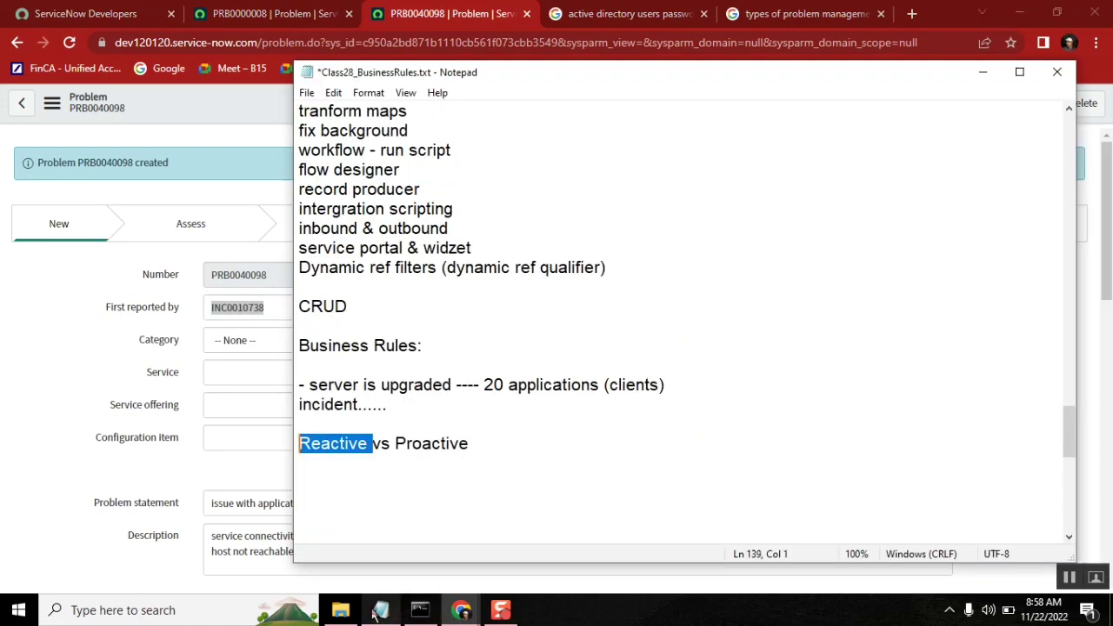
click(474, 459)
click(473, 445)
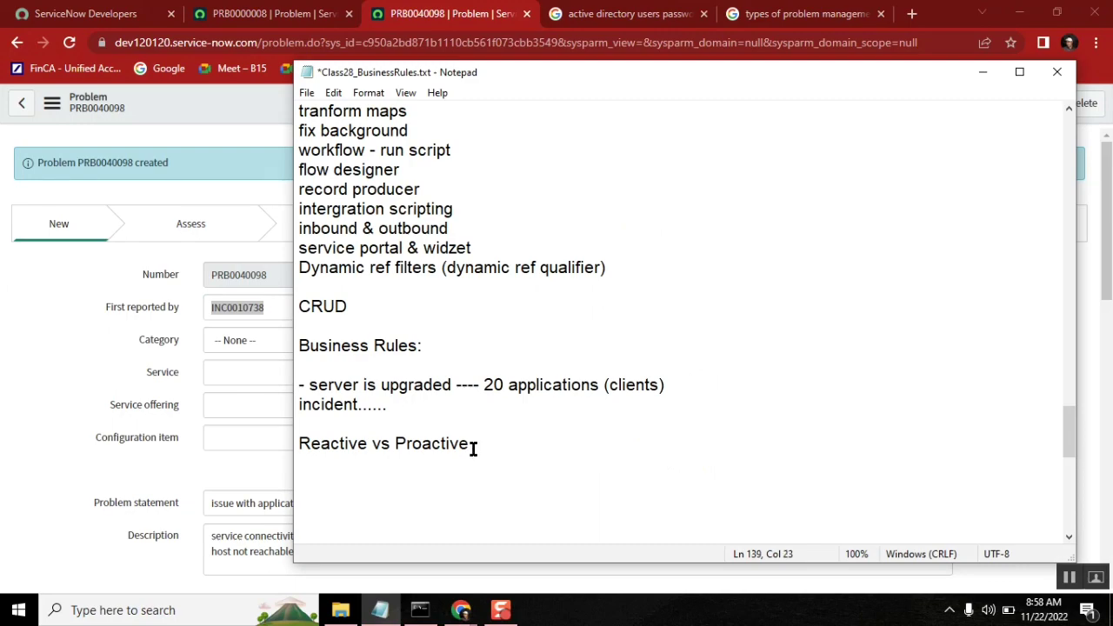
key(Return)
- Enter 50 on the blank line under 'incident......' and return to problem PRB0040098
click(83, 324)
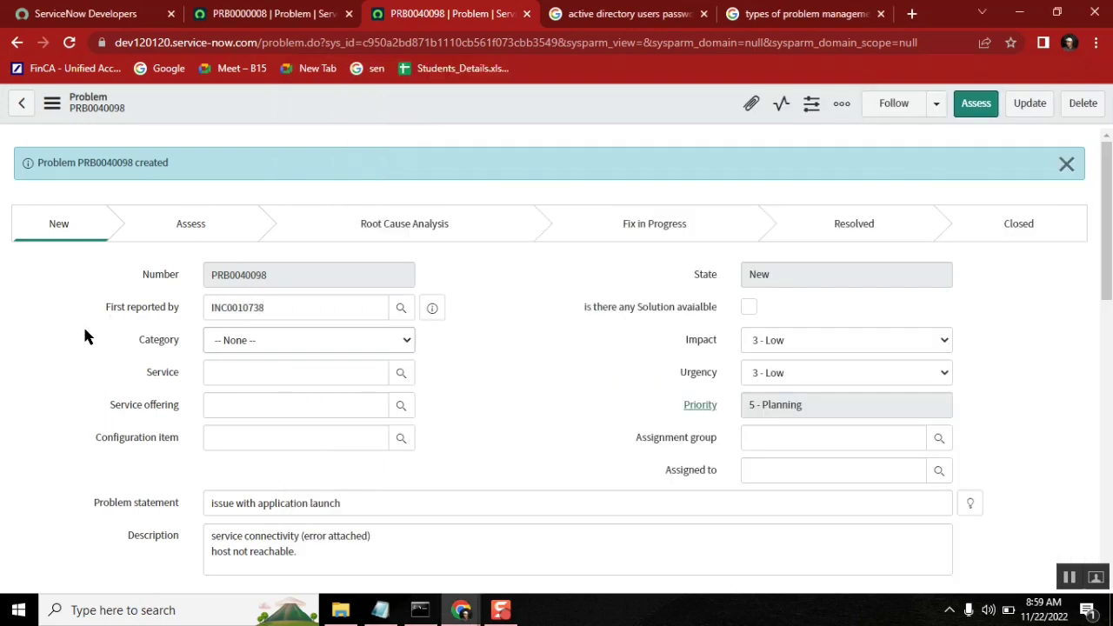
click(380, 610)
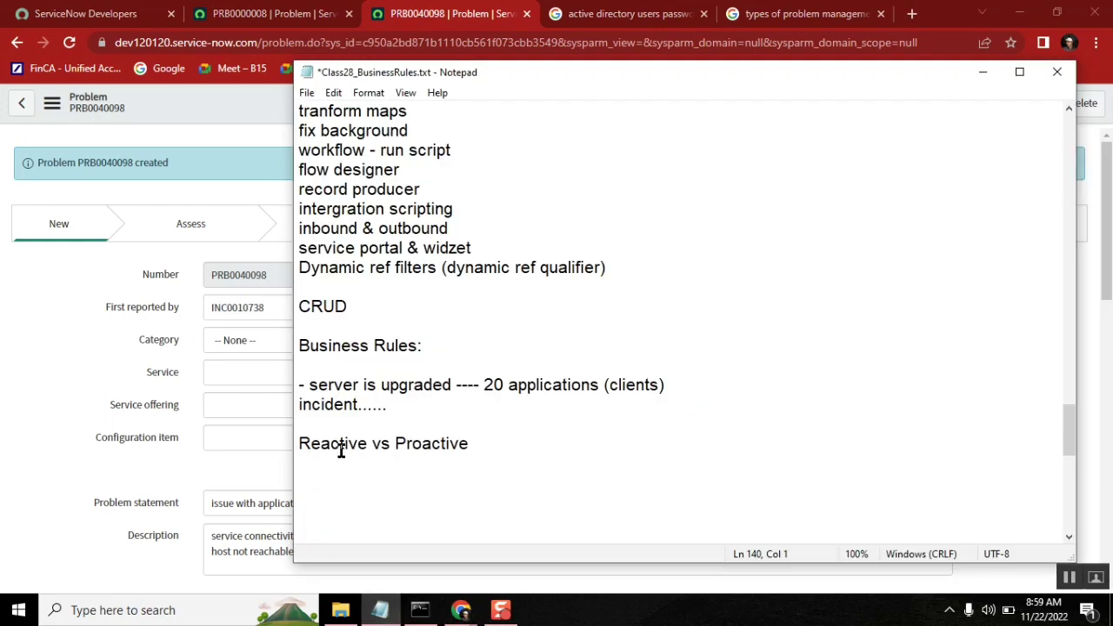
click(356, 426)
text(50)
click(68, 334)
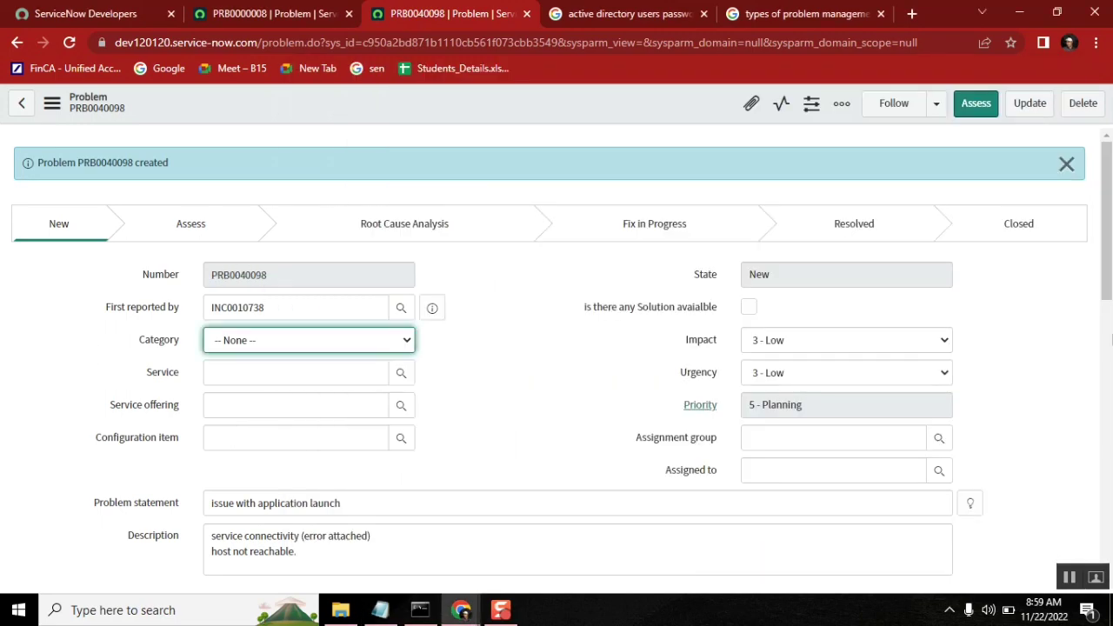
- Add INC0090006, INC0090008, INC0090007 and INC0080009 through the Incidents related list's Add picker
drag(1107, 261, 1107, 539)
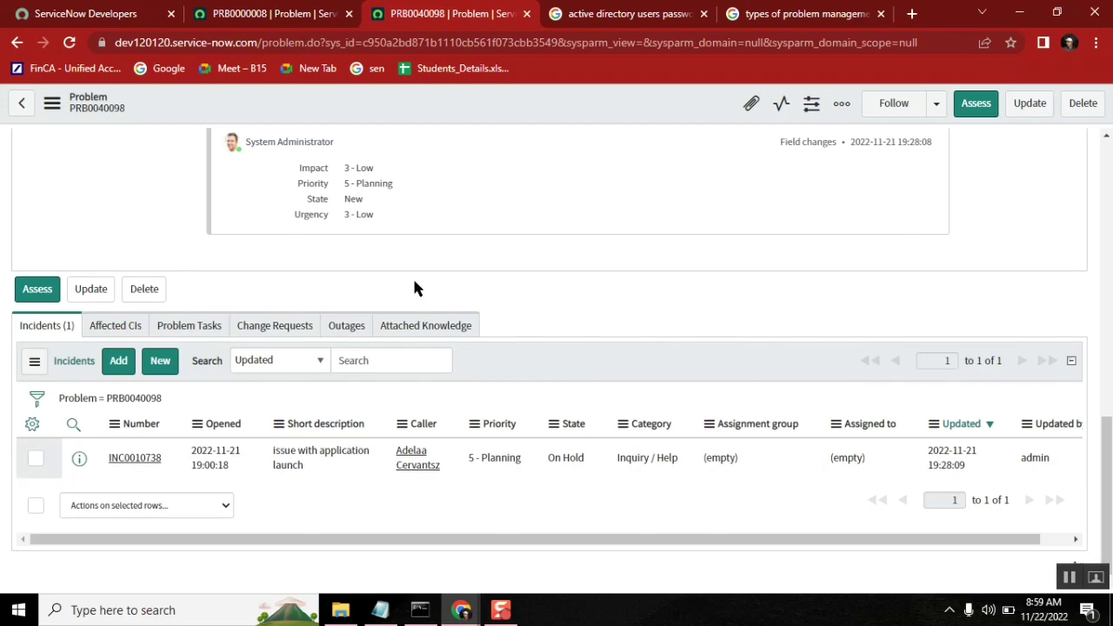
click(119, 364)
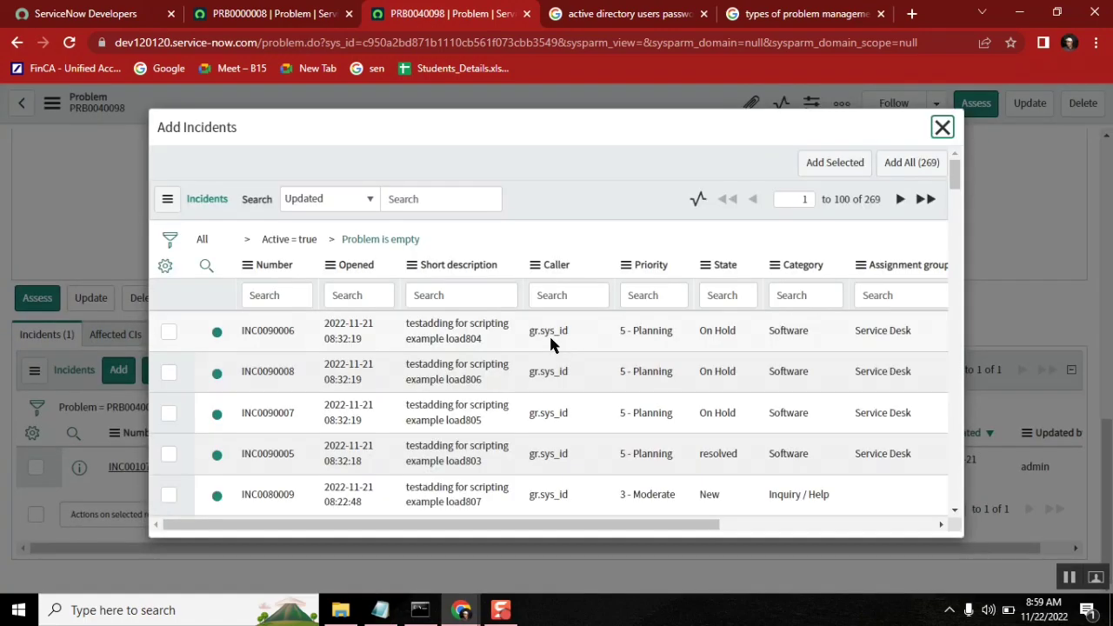
click(169, 330)
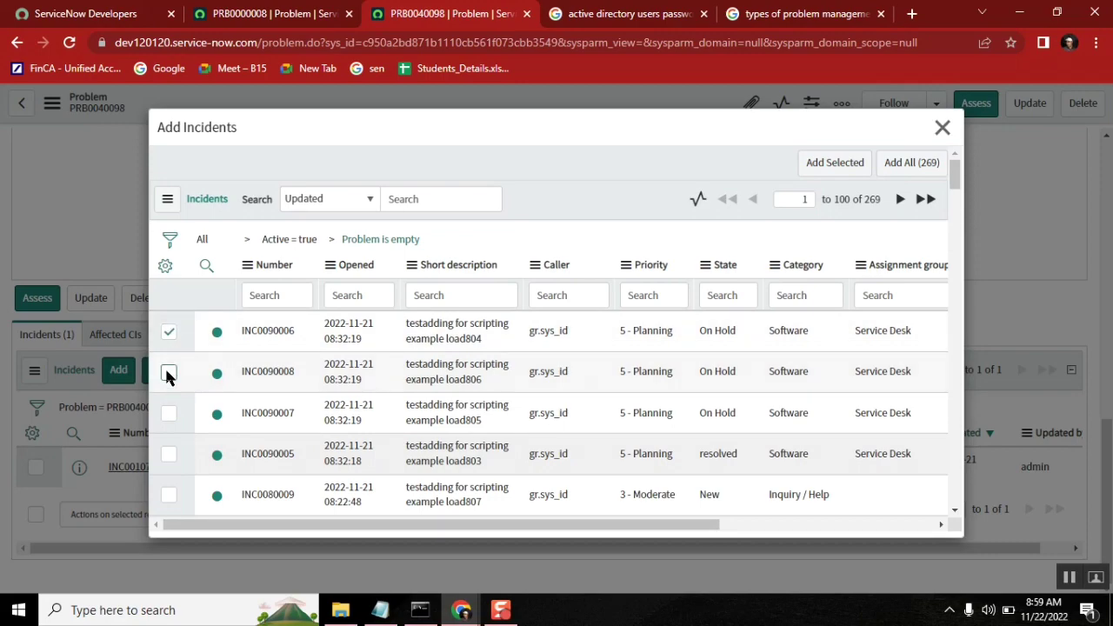
click(169, 372)
click(167, 412)
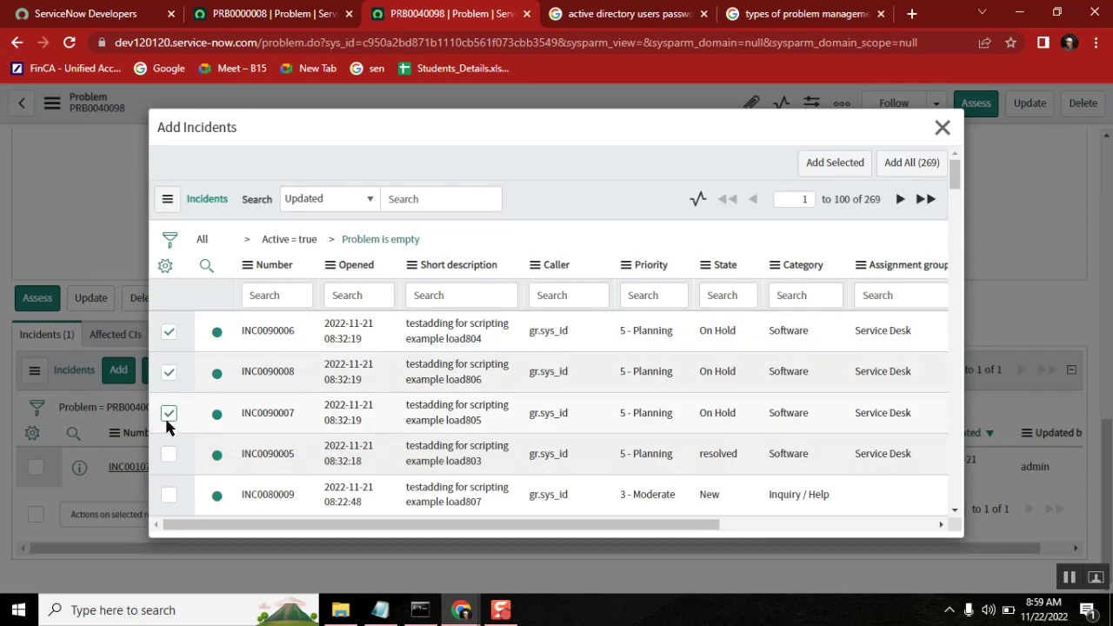
click(168, 494)
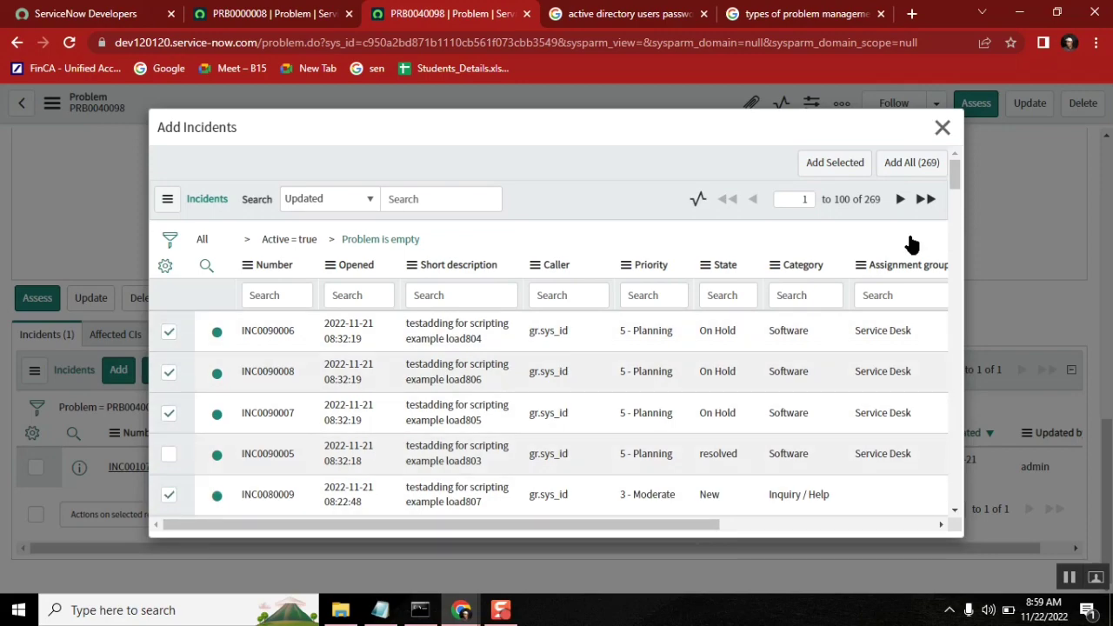
click(841, 169)
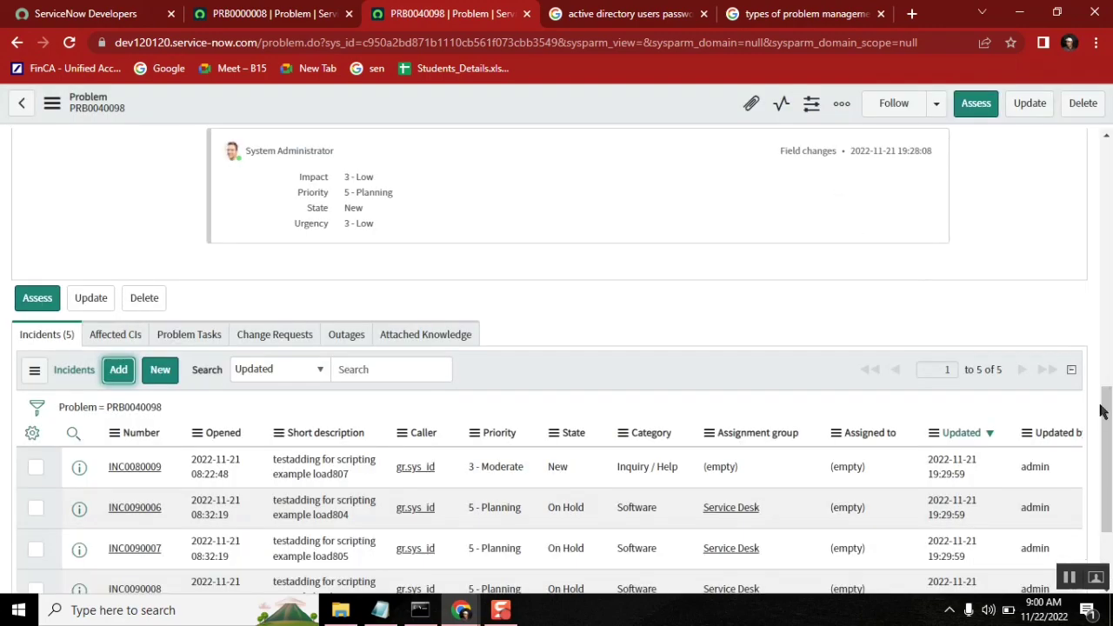
- Open the caller's user record in a new tab, then close it to return to PRB0040098
drag(1109, 432, 1109, 483)
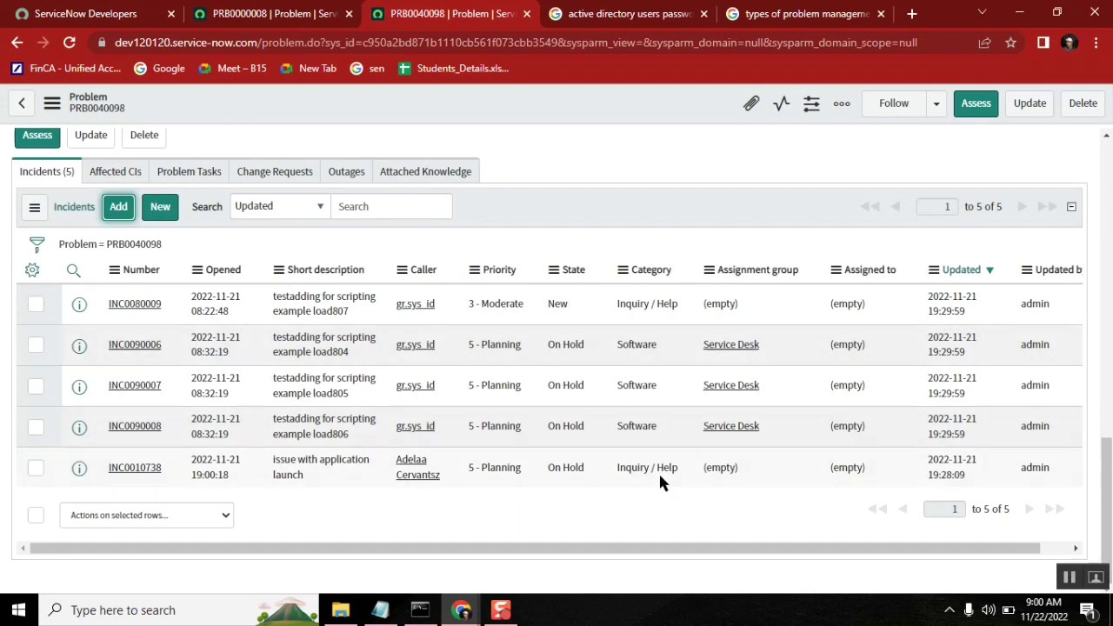
middle_click(426, 308)
click(524, 13)
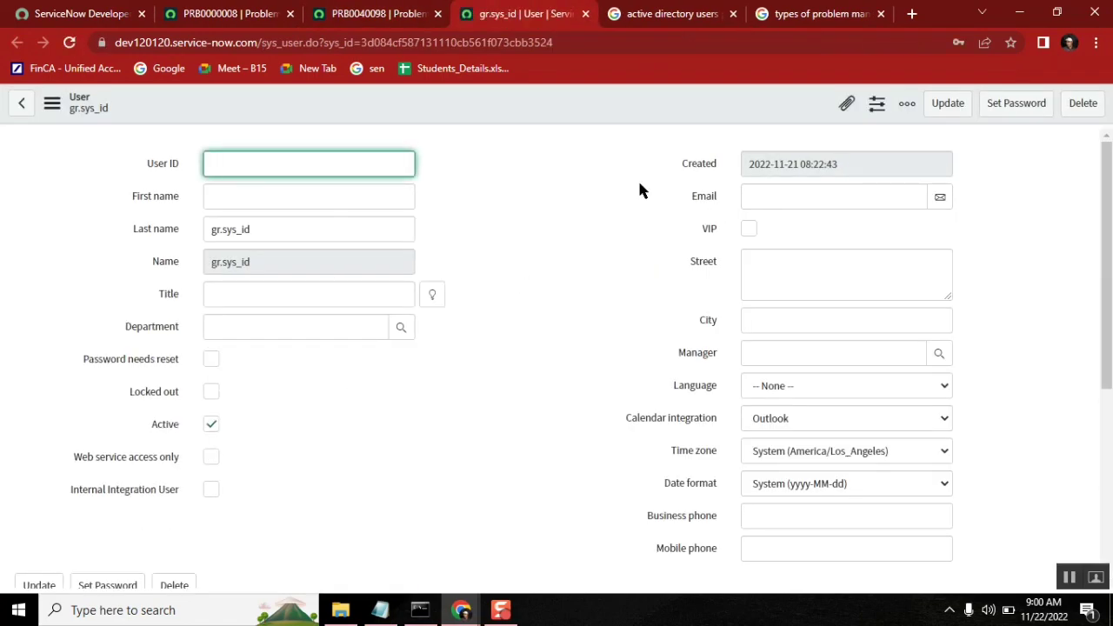
click(585, 13)
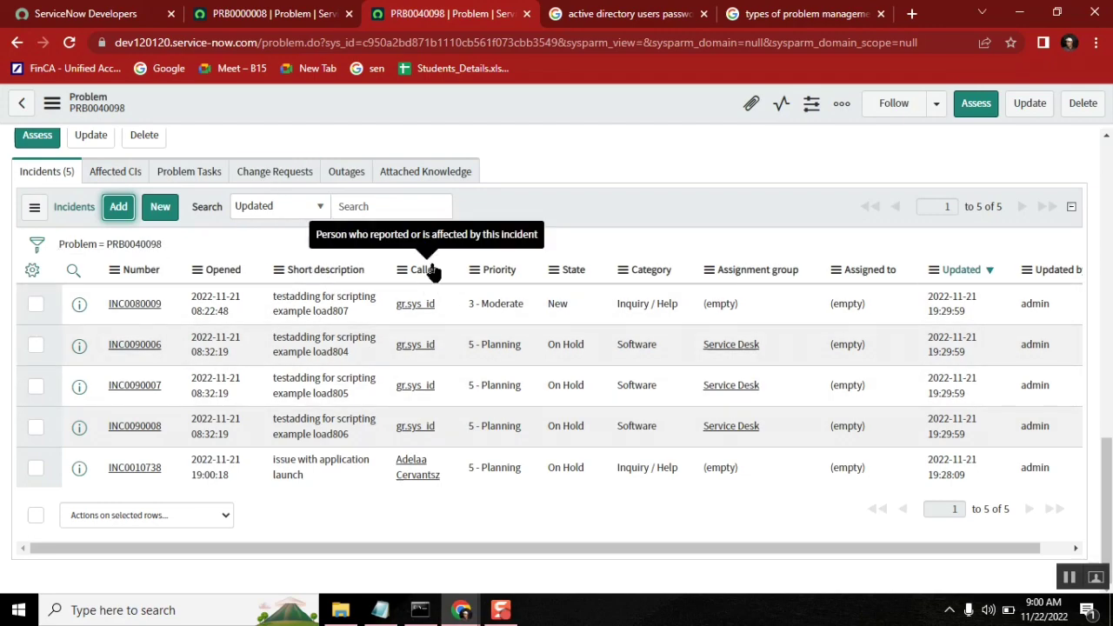
- Select problem number PRB0040098 at the form top and open a new blank browser tab
drag(1104, 459, 1105, 167)
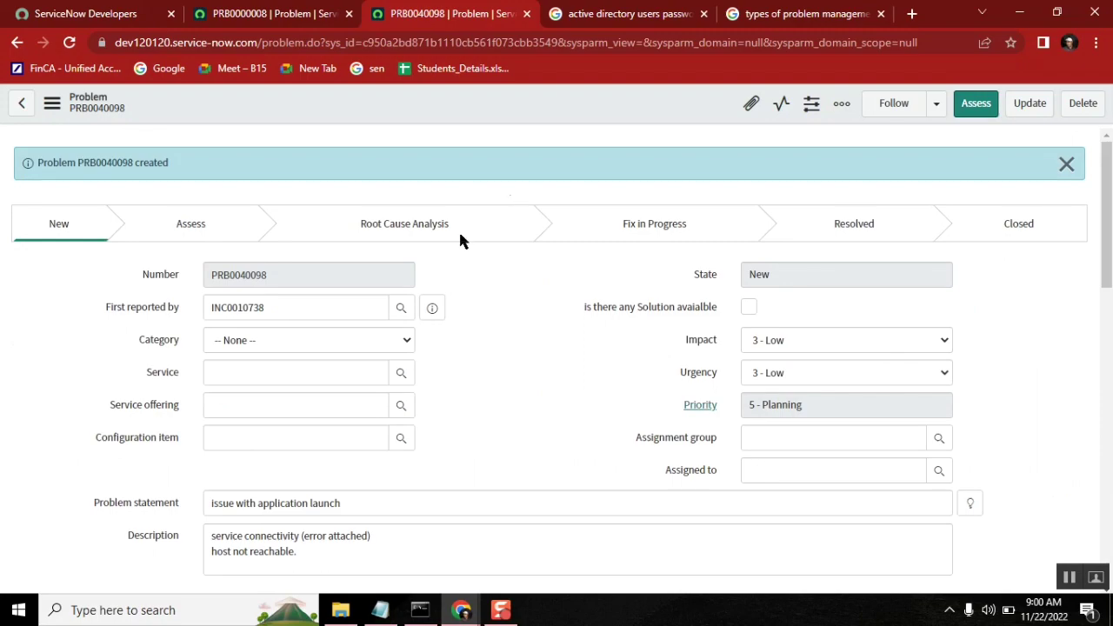
double_click(238, 273)
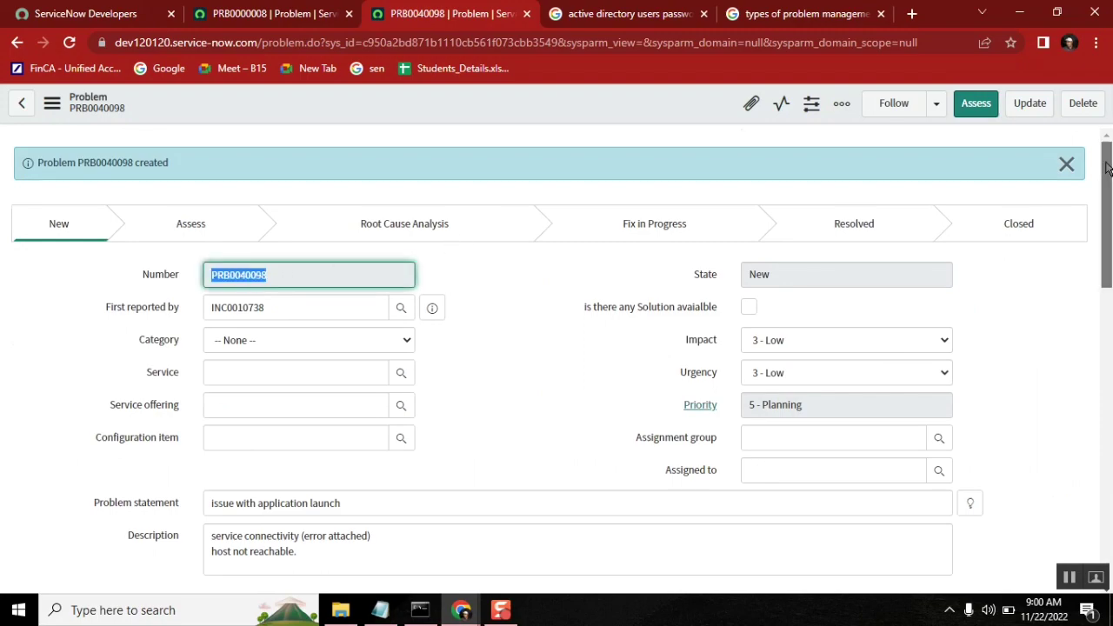
drag(1105, 213, 1105, 165)
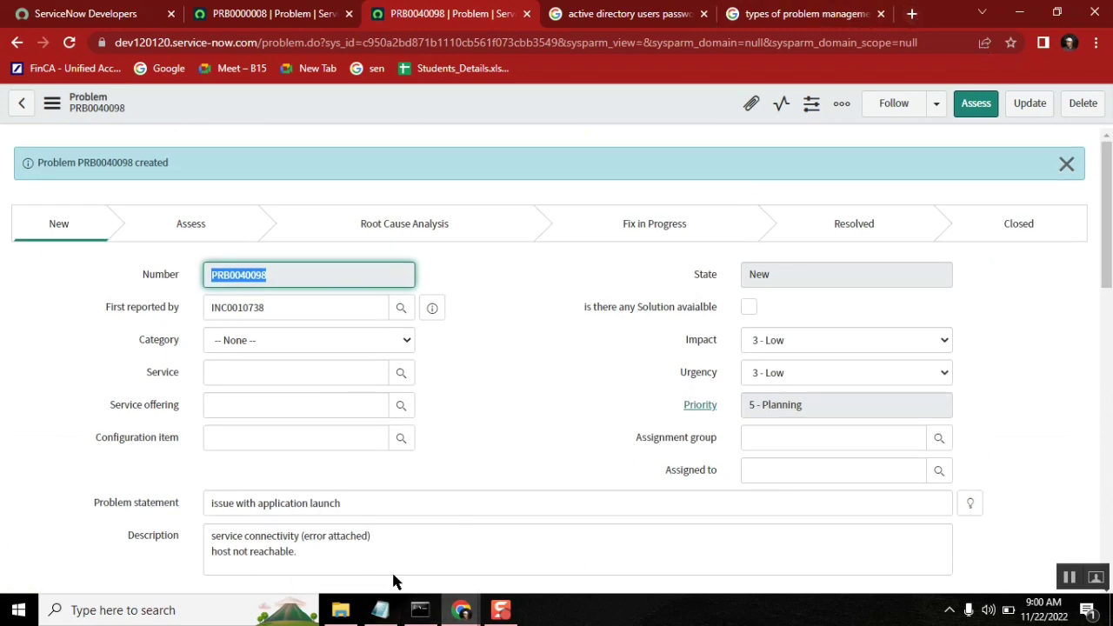
click(914, 14)
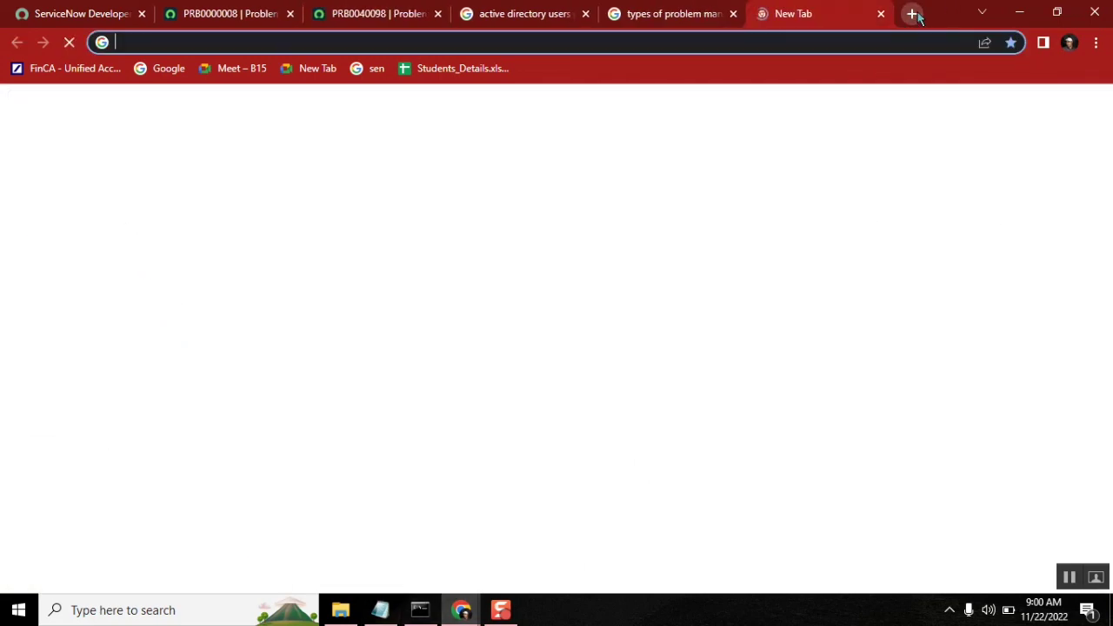
- Search Google for 'problem managment' from the address bar
text(probelm)
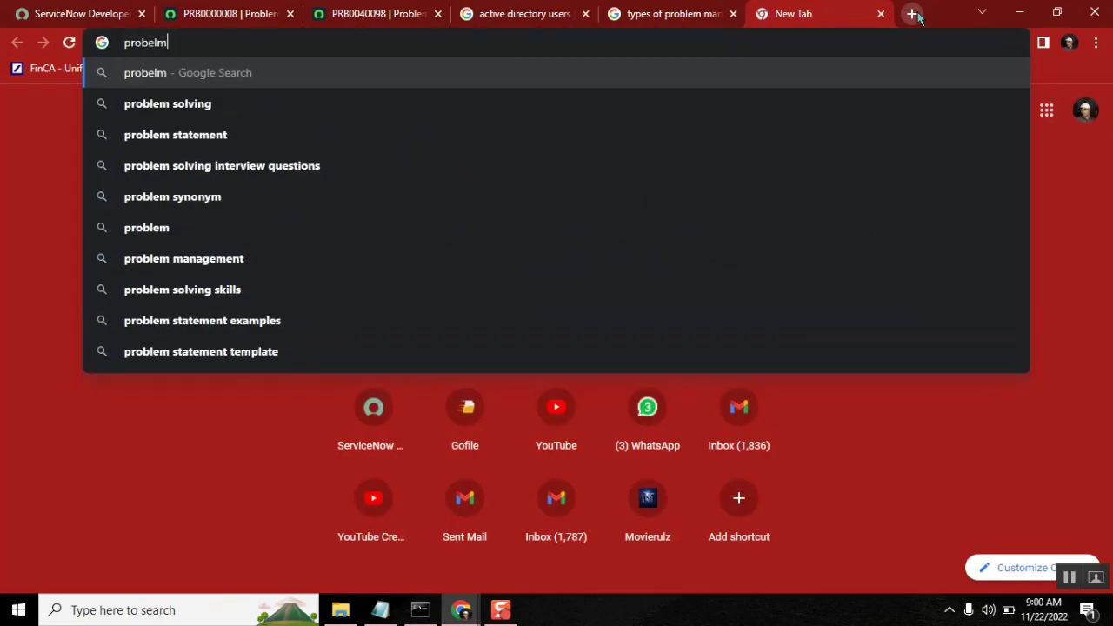
key(BackSpace)
key(BackSpace)
key(BackSpace)
text(lem i)
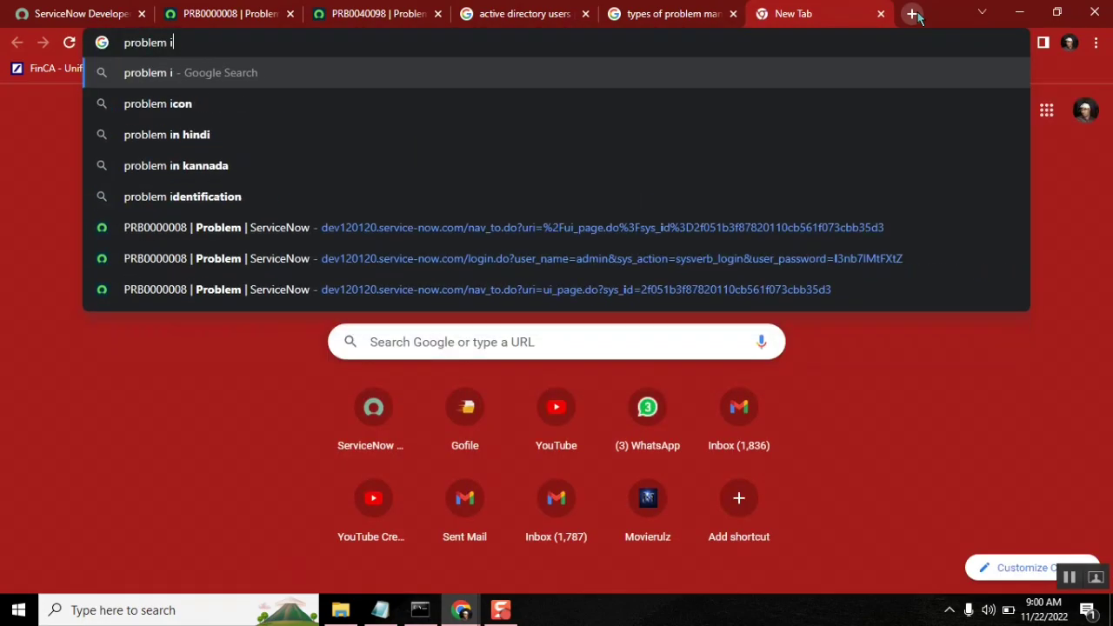
key(BackSpace)
text(managment)
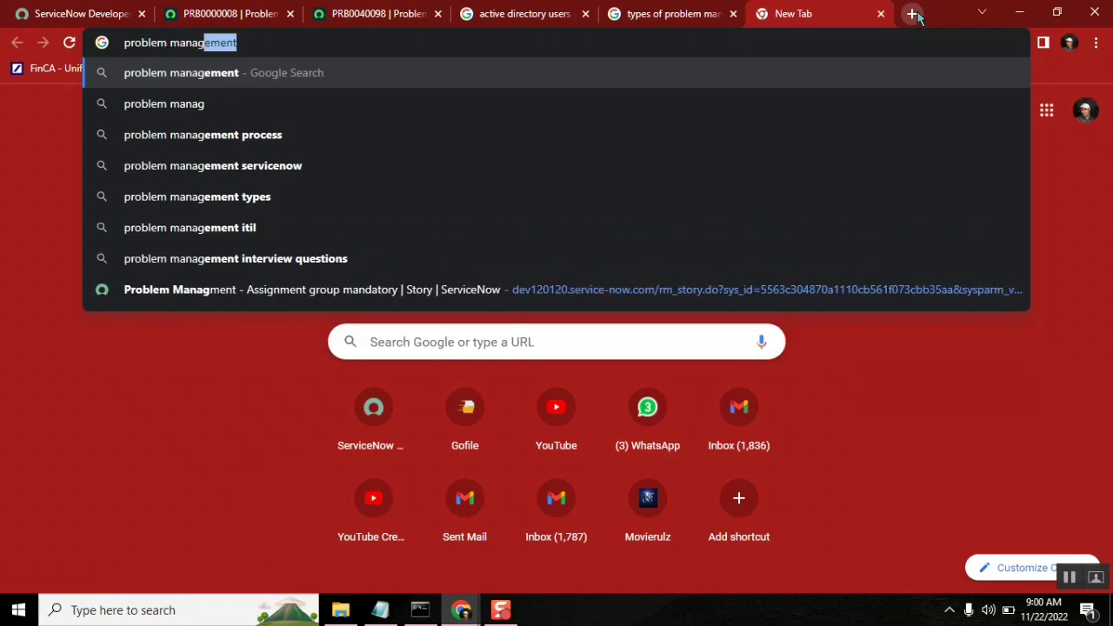
key(Return)
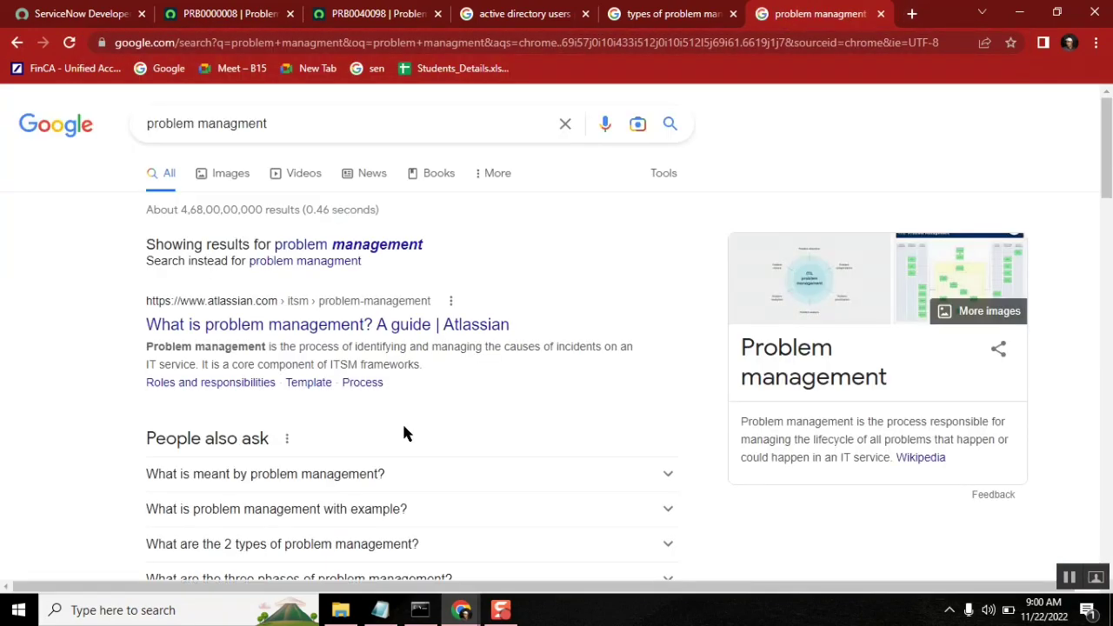
- Refine the query to 'problem management life cycle' and show the image results
click(377, 135)
text(life)
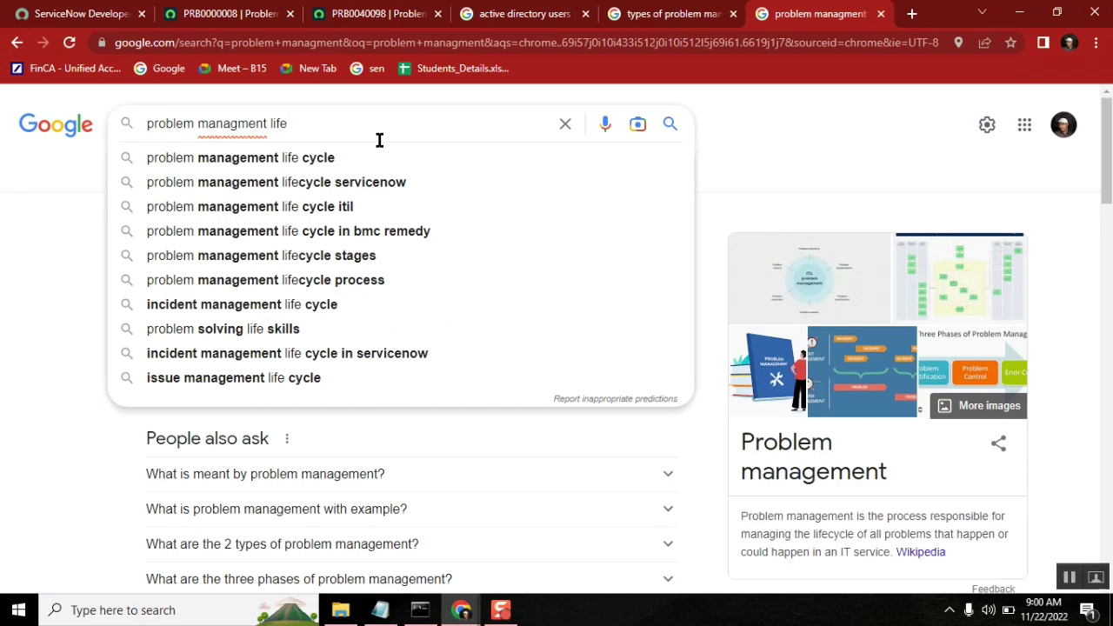
key(Down)
key(Return)
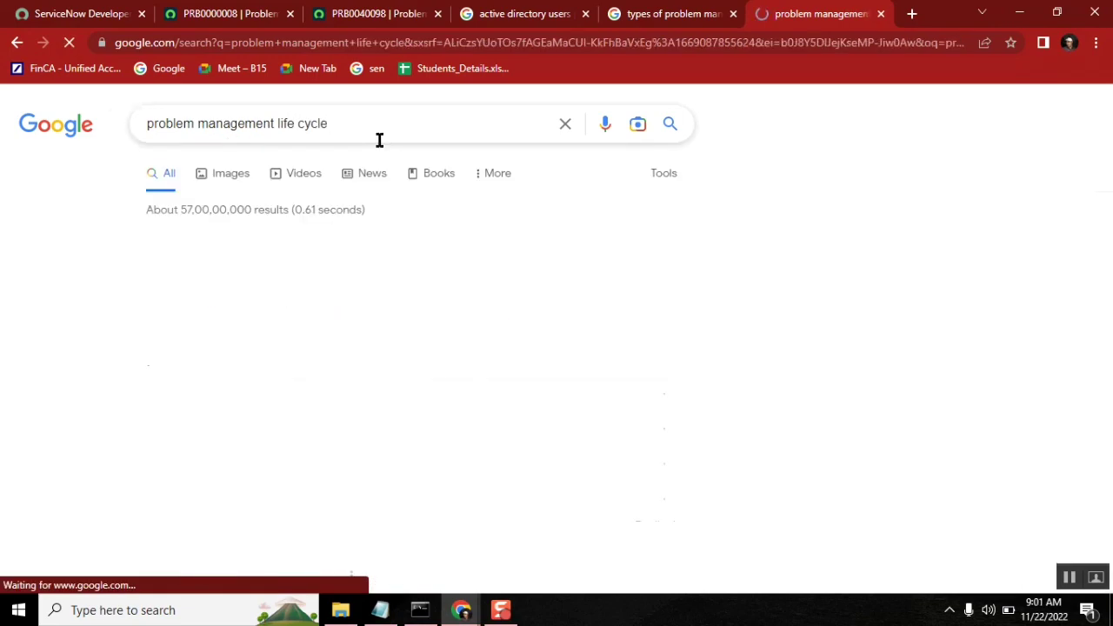
click(231, 174)
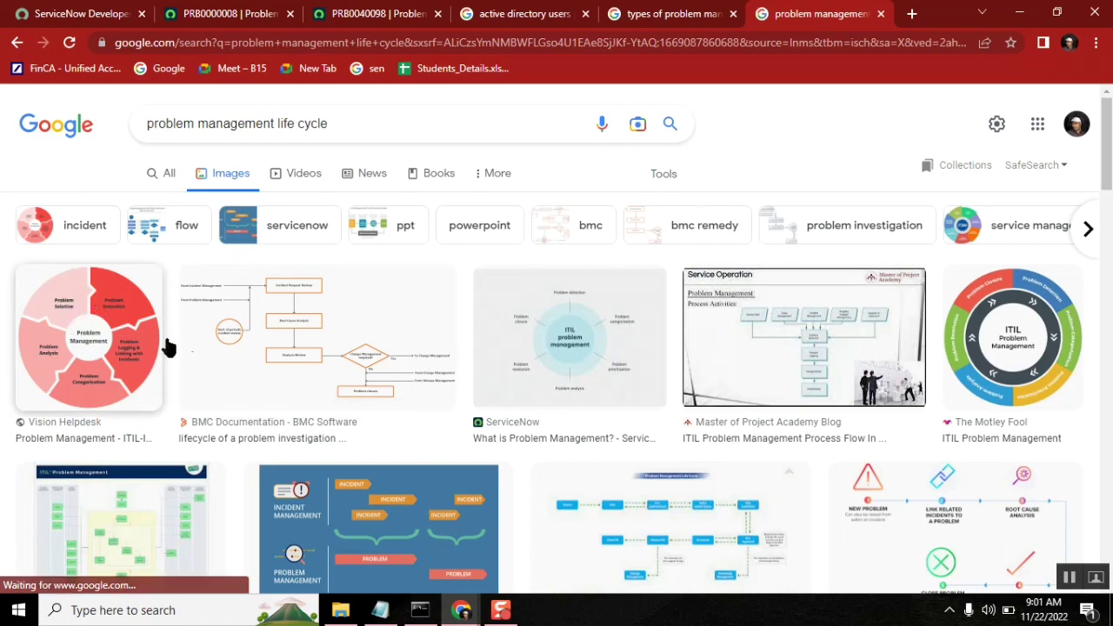
- Preview the Vision Helpdesk, ManageEngine and Novelvista 'Problem Management Life Cycle' diagrams in turn
click(105, 324)
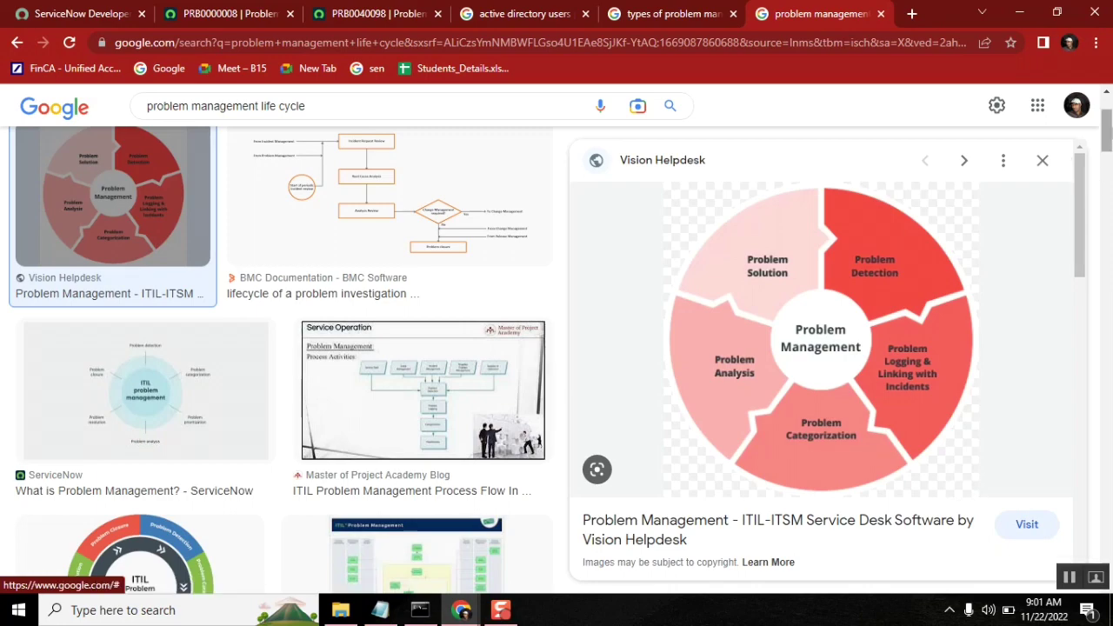
drag(1109, 126, 1107, 179)
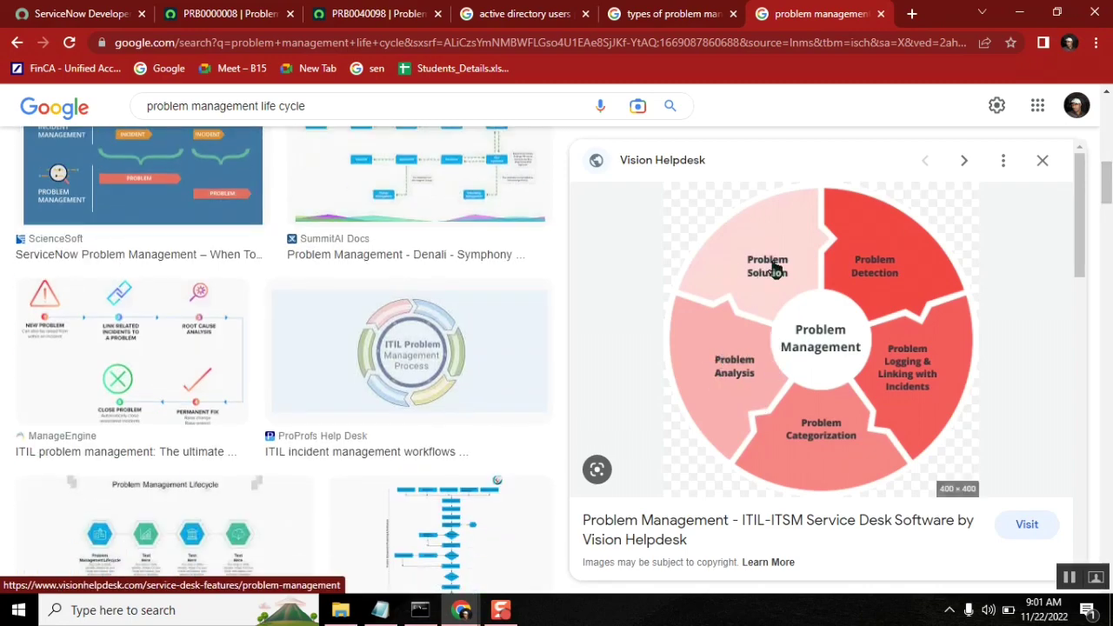
click(168, 308)
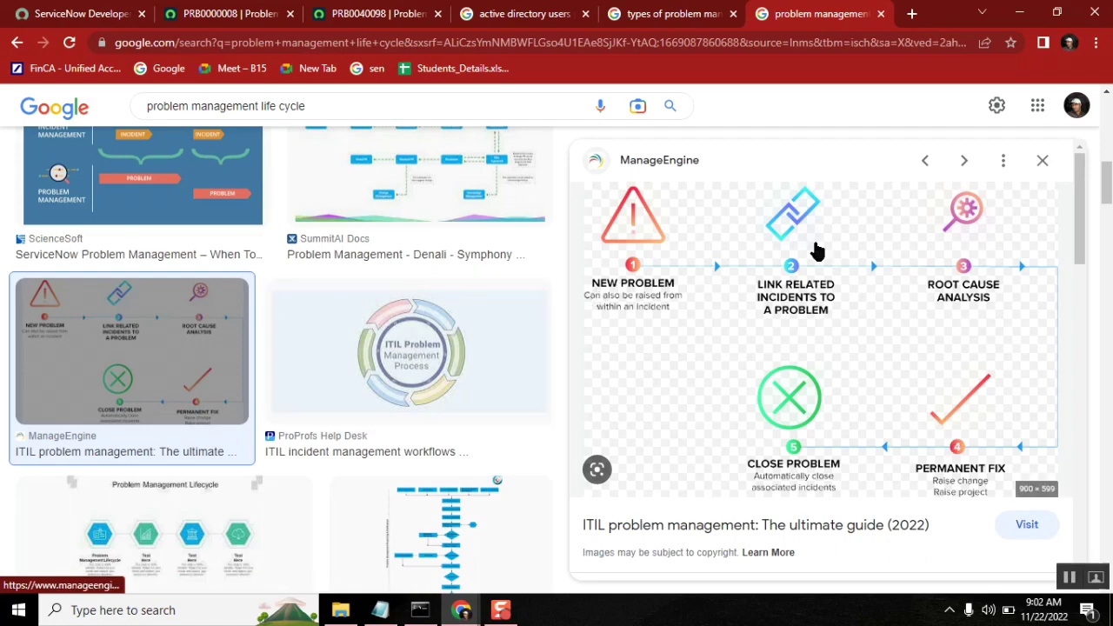
drag(1108, 186, 1108, 230)
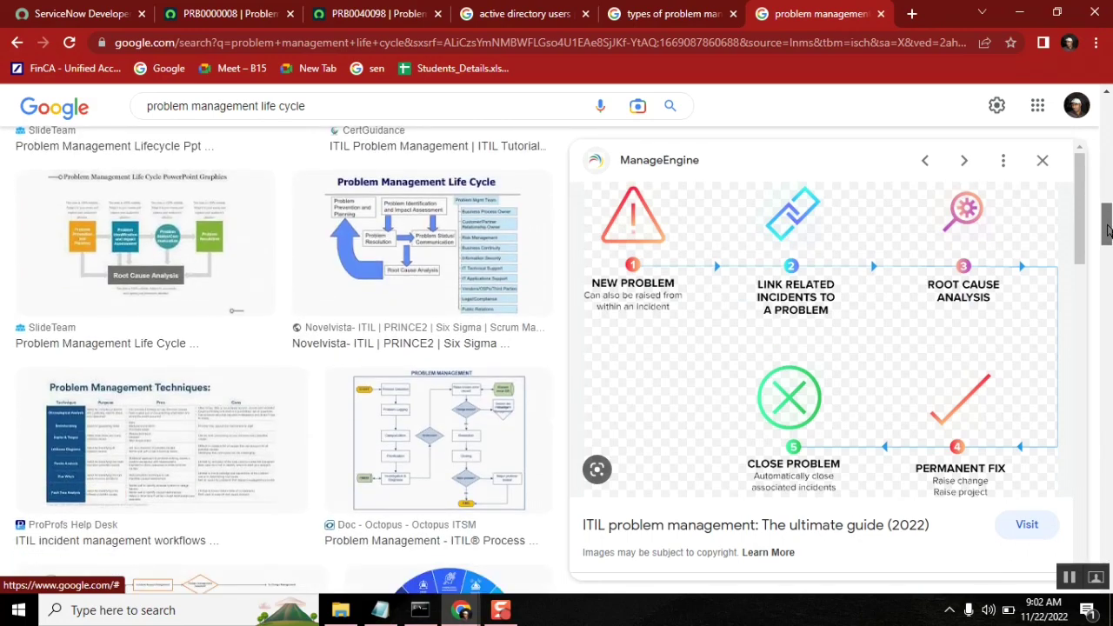
click(478, 229)
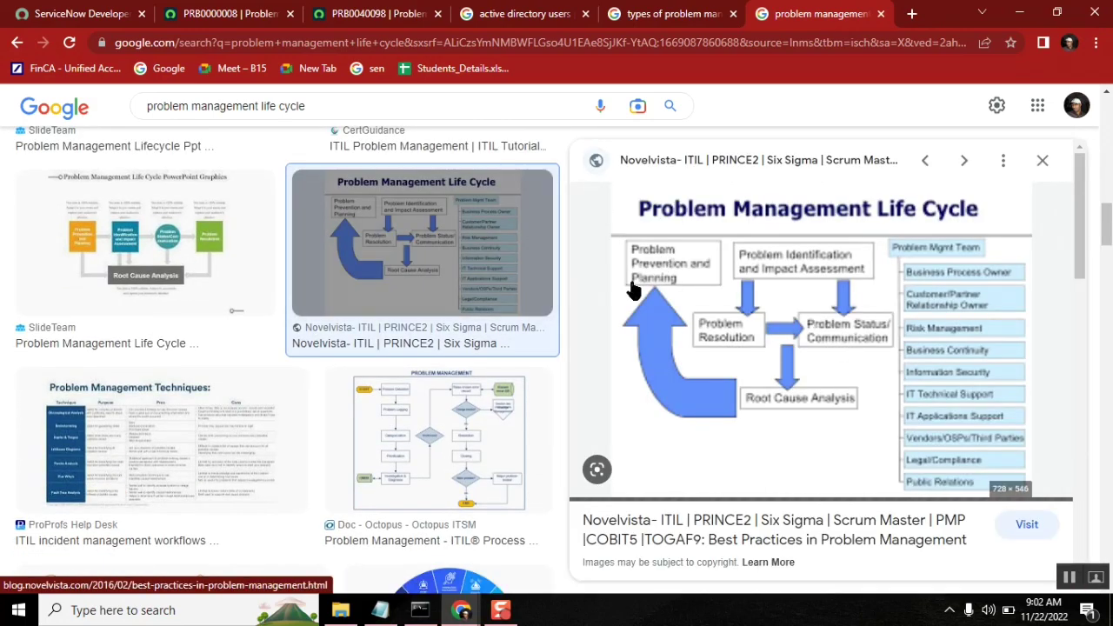